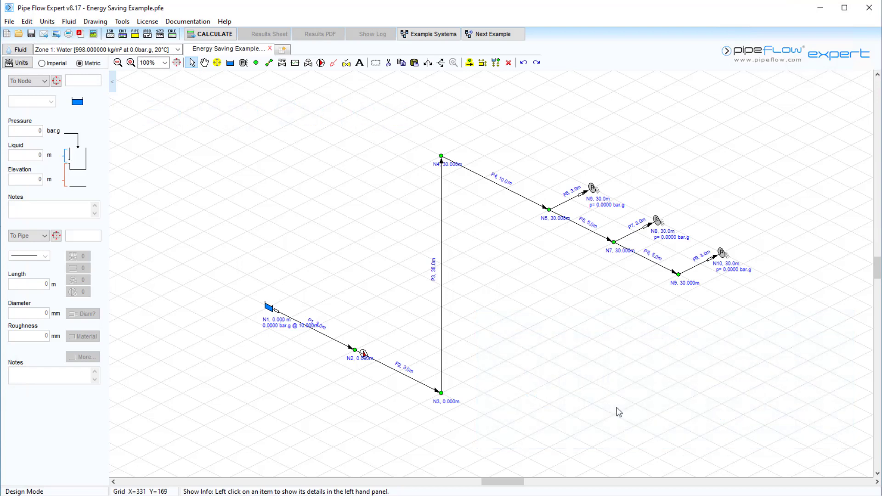
Select pipe P3 to show its 30 m length and 303.225 mm internal diameter.
click(440, 296)
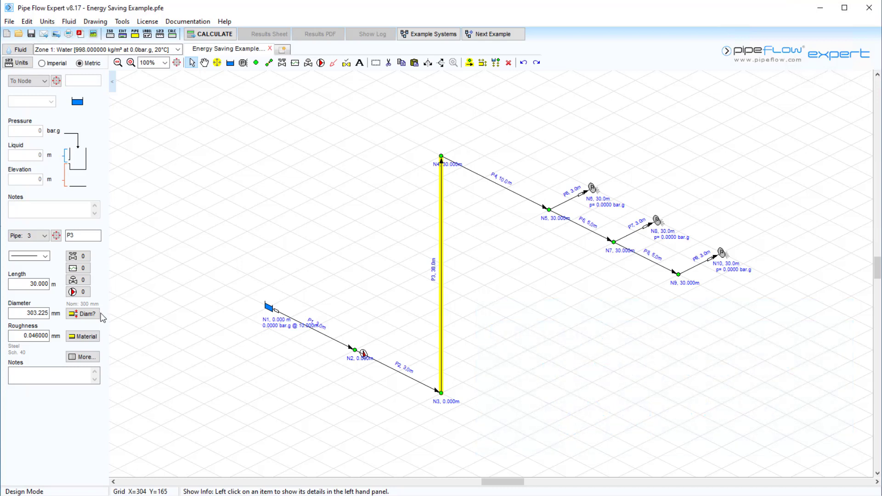
Solve the network and view the results drawing, with P3 carrying 504.111 m³/hour at 1.939 m/s.
click(213, 34)
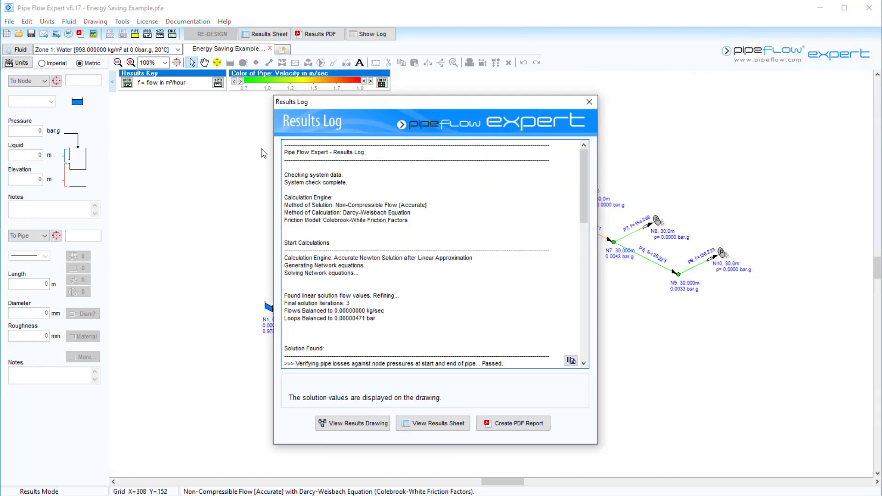
click(352, 424)
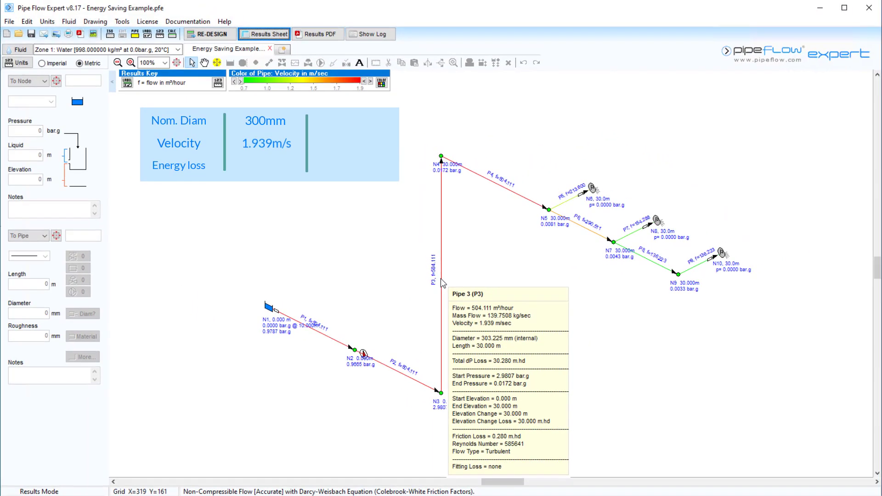
Check pipe P3's 0.383241 kW energy loss in the results sheet, then return to design mode.
click(269, 34)
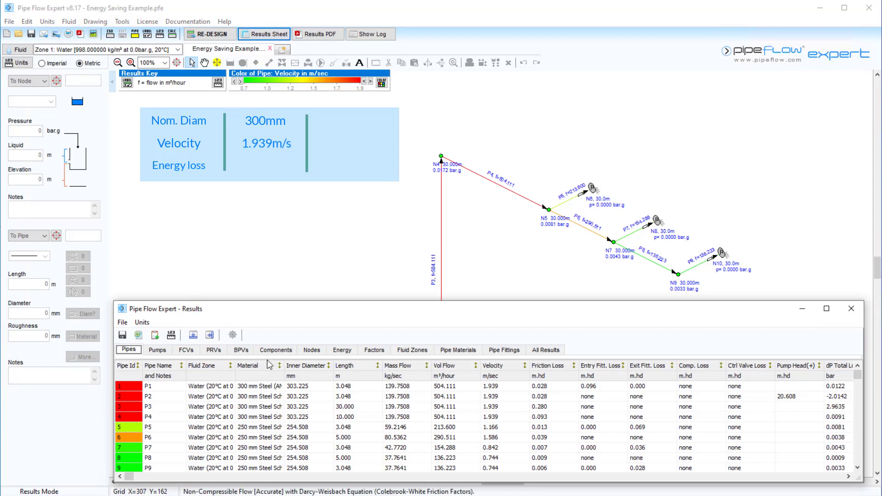
click(342, 350)
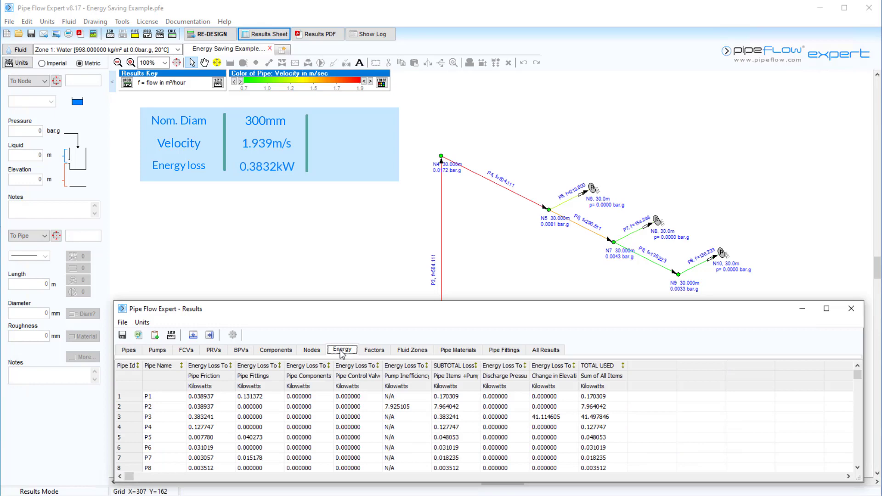
click(171, 419)
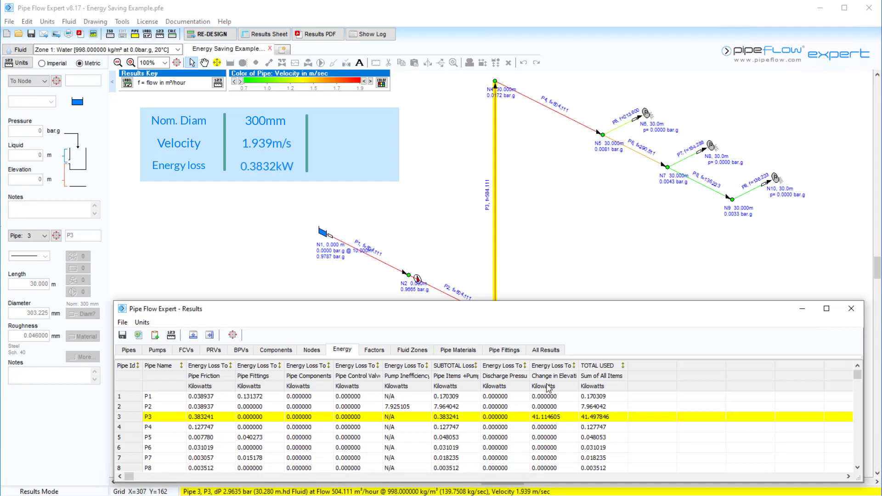
click(852, 312)
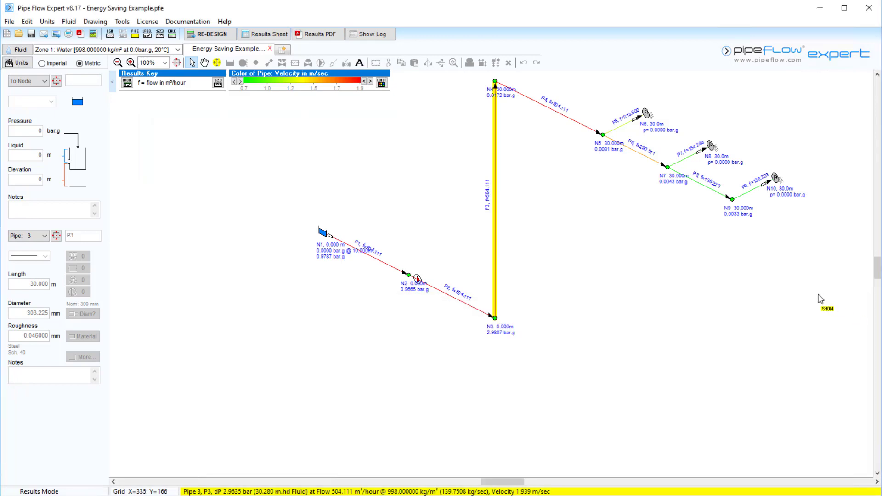
click(212, 34)
Group-select pipes P1, P2, P3, P4, P6 and P8.
click(178, 63)
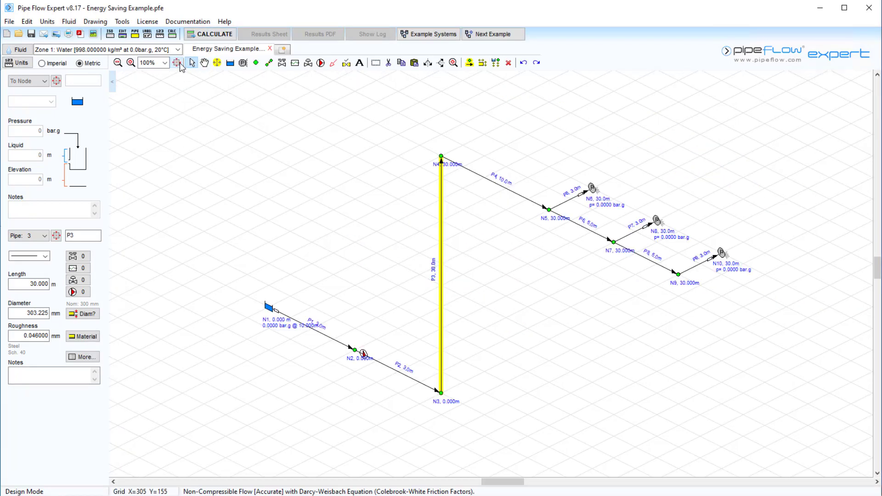
click(468, 63)
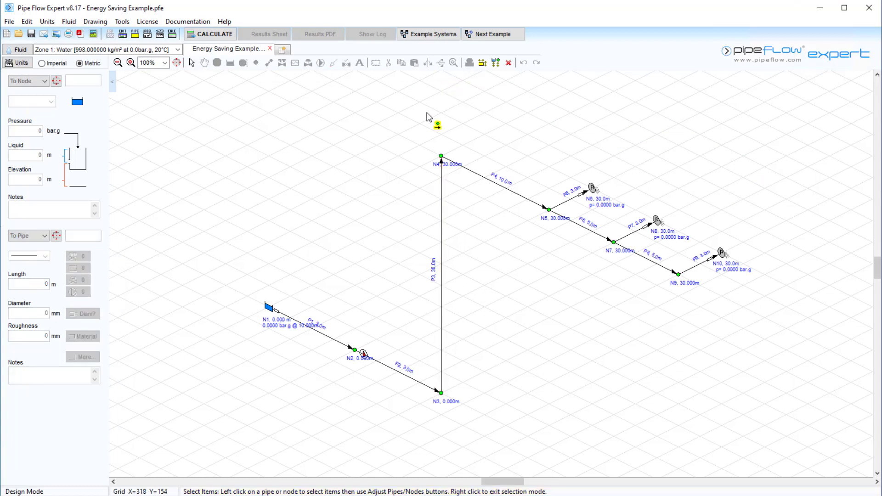
click(313, 329)
click(400, 373)
click(440, 275)
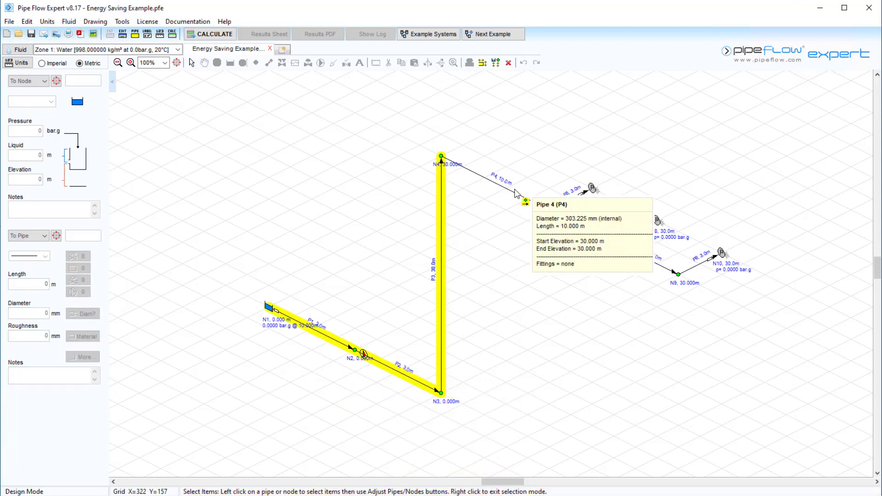
click(515, 193)
click(589, 226)
click(650, 262)
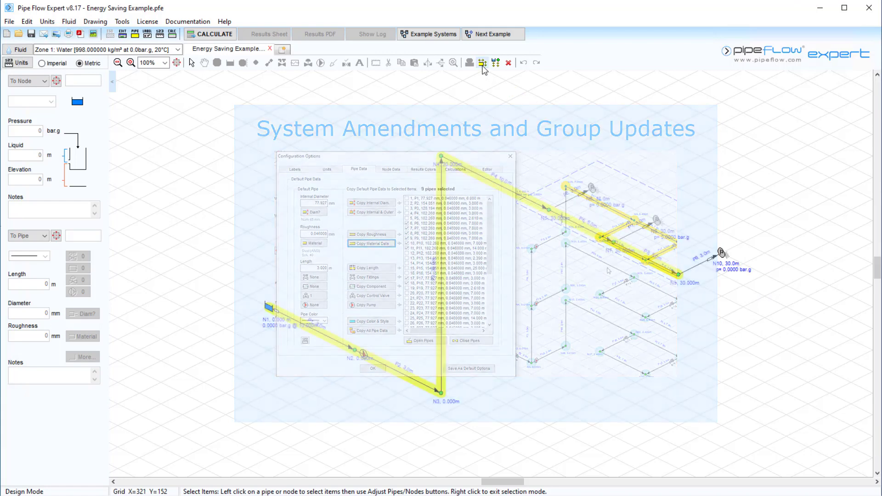
Give the six selected pipes a 400 mm nominal, 381.000 mm internal diameter.
click(483, 62)
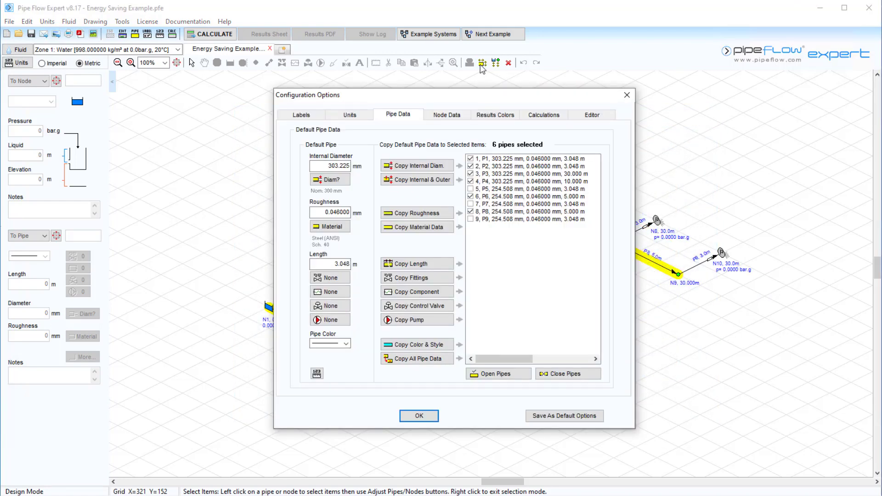
click(330, 179)
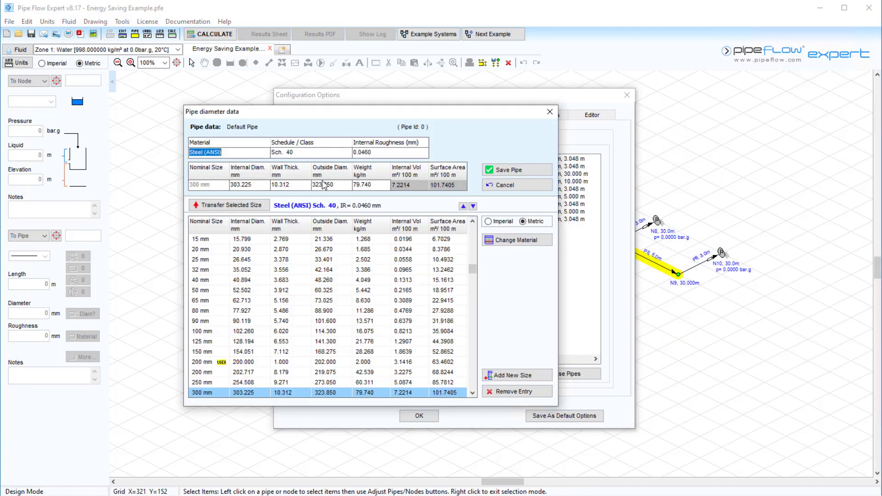
scroll(472, 396, down, 3)
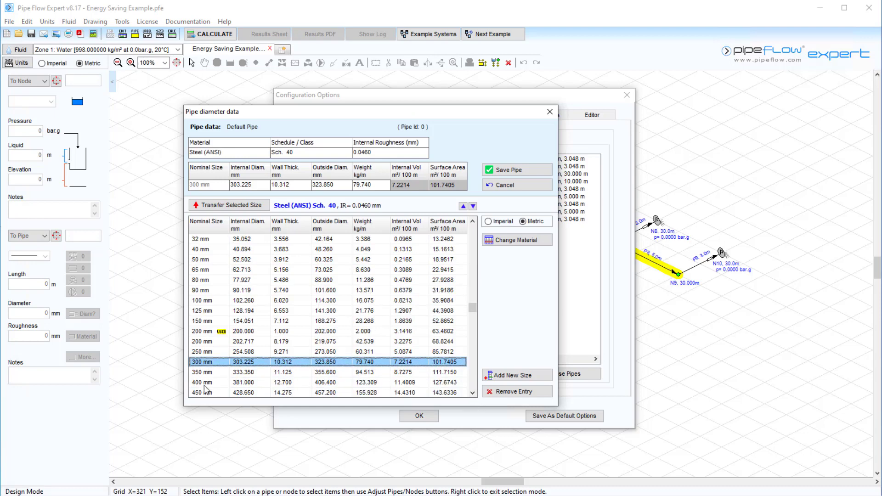
double_click(202, 382)
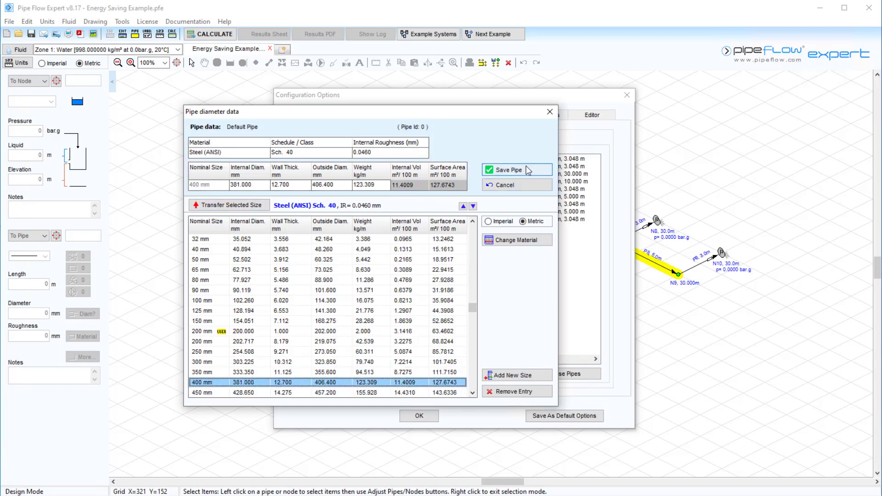
click(528, 170)
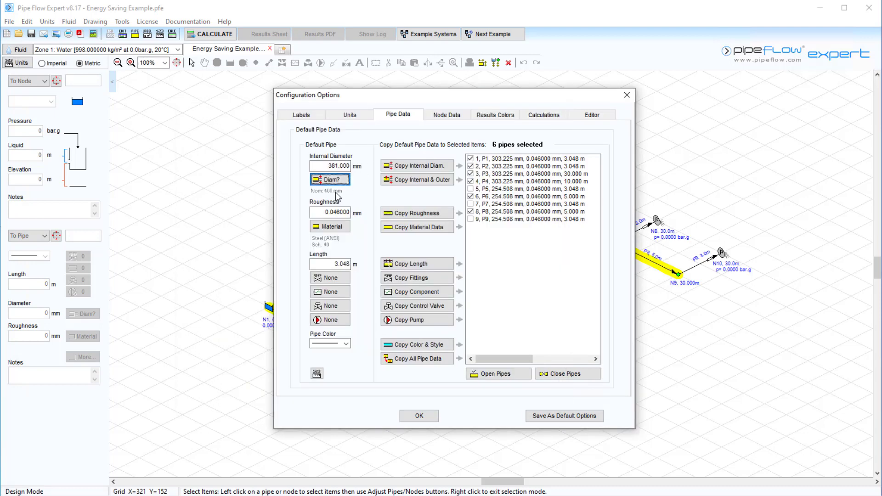
click(417, 180)
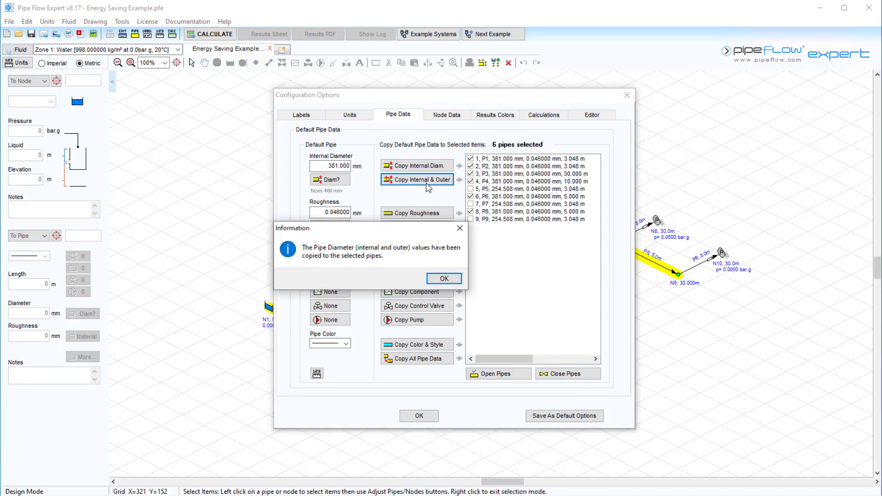
click(444, 279)
click(418, 416)
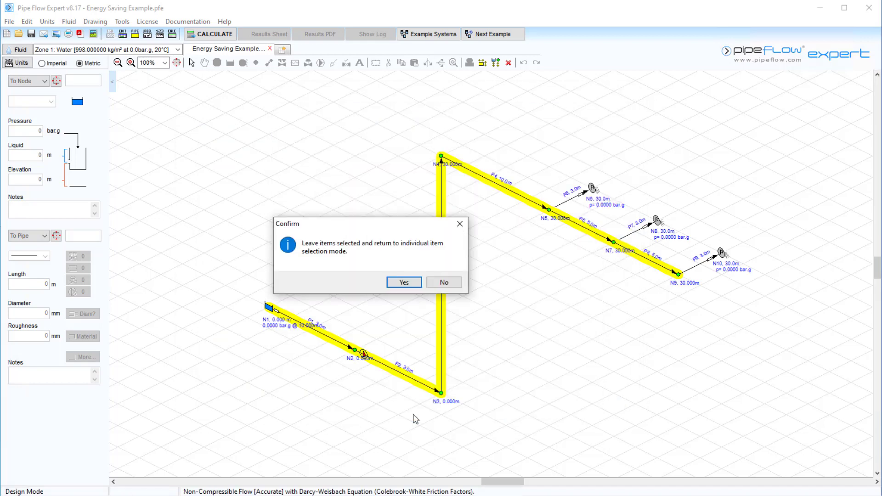
Resize pipe P1 to 450 mm nominal (428.650 mm internal) and recalculate the network.
click(444, 282)
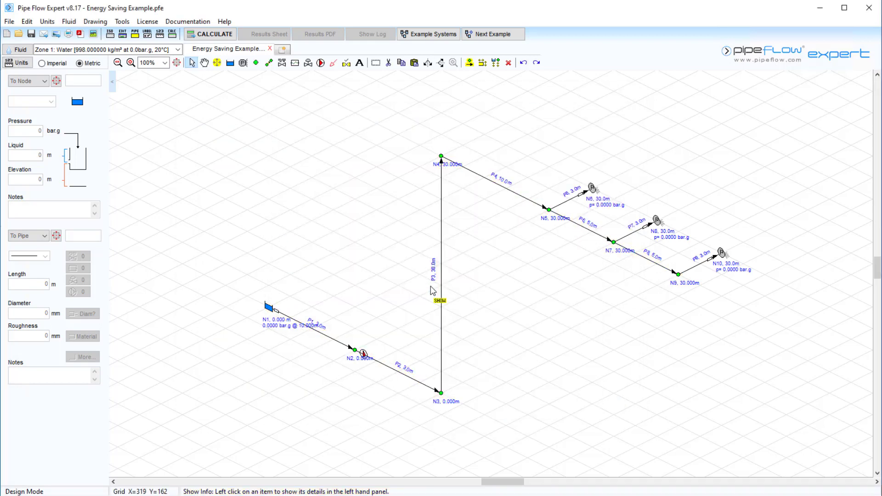
click(318, 334)
click(83, 314)
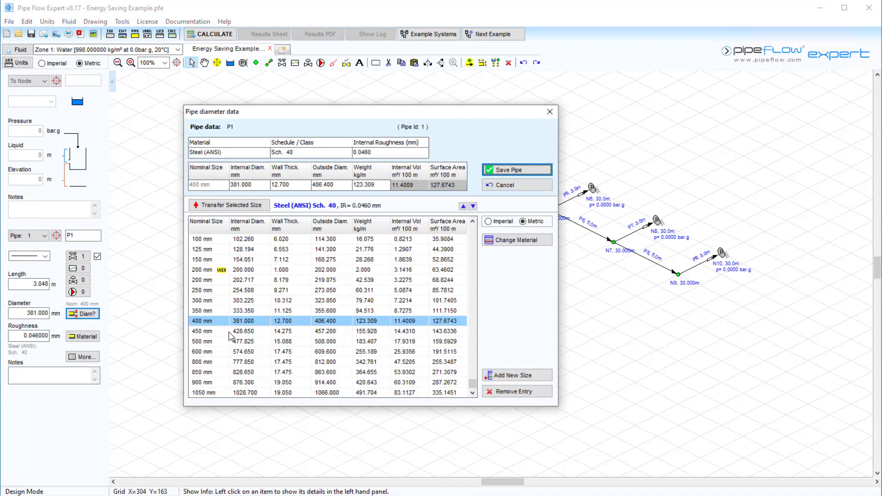
double_click(229, 332)
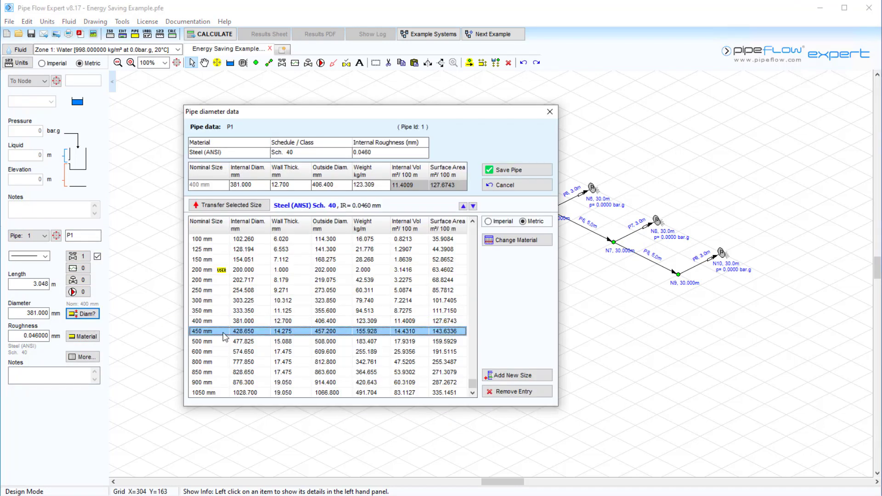
click(509, 170)
click(210, 34)
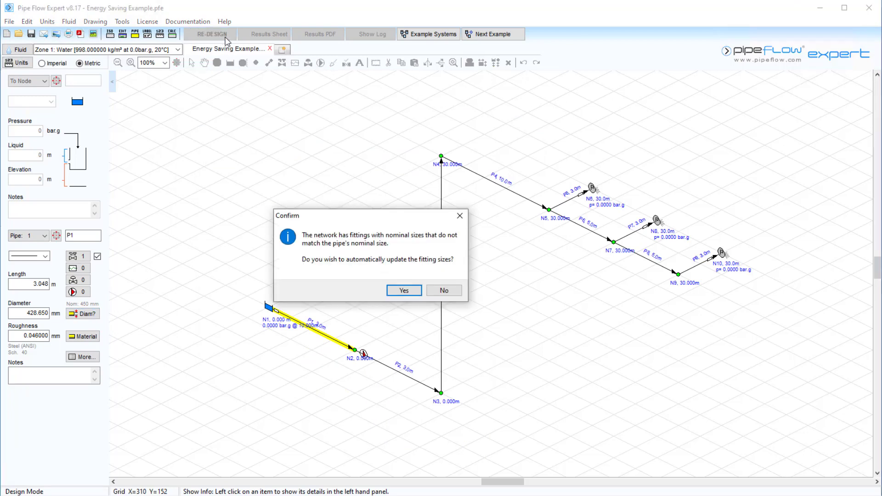
Accept the fitting size update and view the re-solved drawing, with P3 now at 1.252 m/s.
click(403, 290)
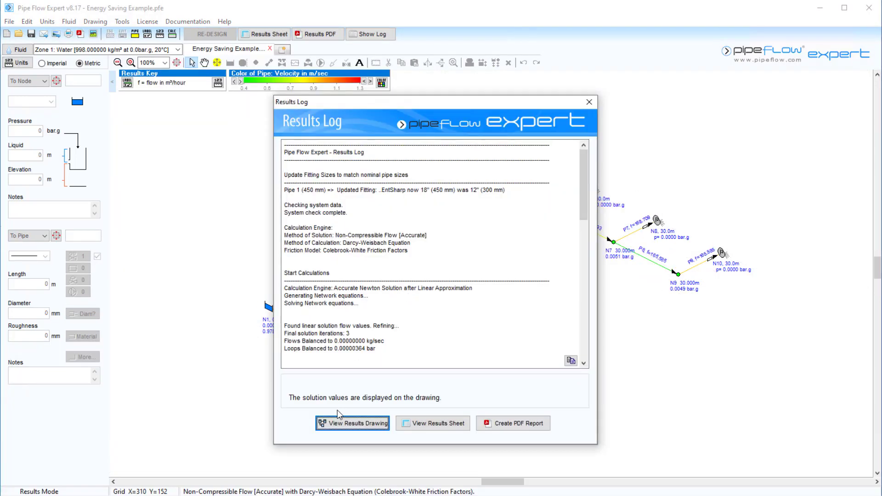
click(352, 424)
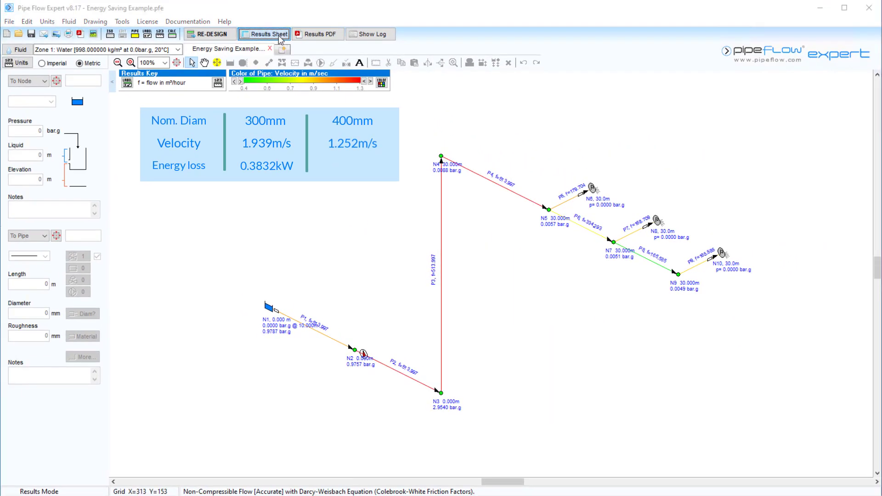
Show pipe P3's reduced friction energy loss of 0.129672 kW in the energy results.
click(279, 37)
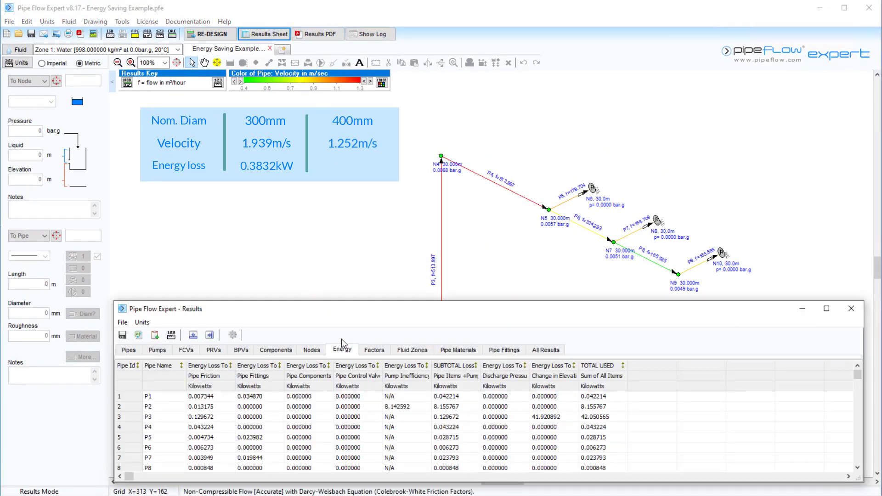
click(175, 417)
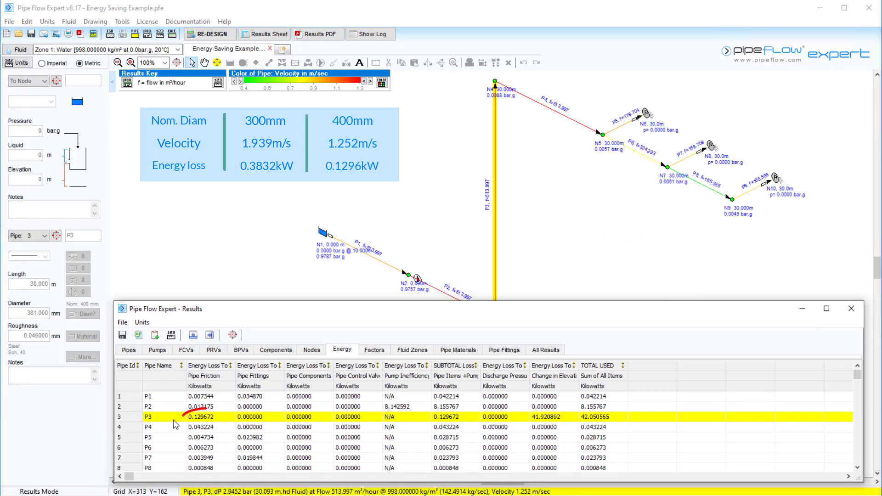